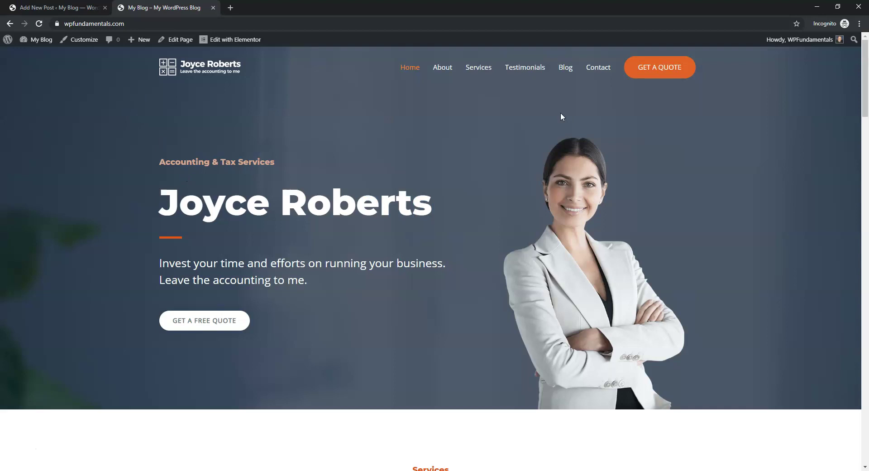
Step: Open the Hello World! post from the Blog page and scroll through its content
{"action": "left_click", "coordinate": [565, 67]}
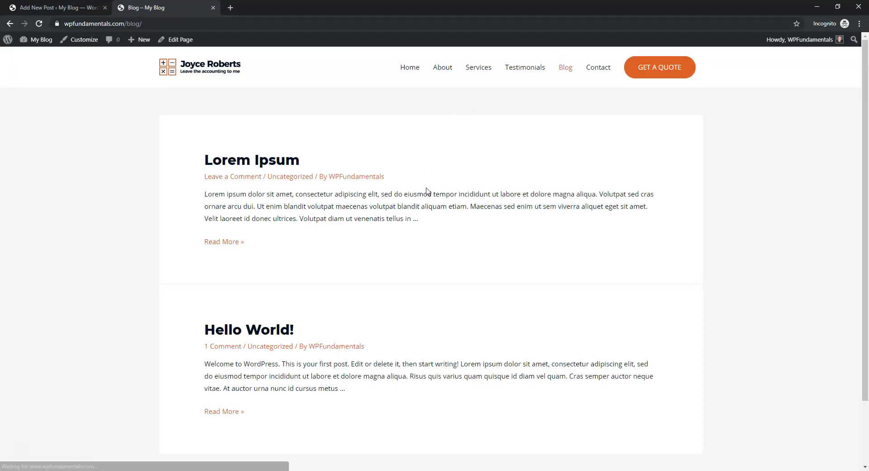
{"action": "left_click", "coordinate": [278, 337]}
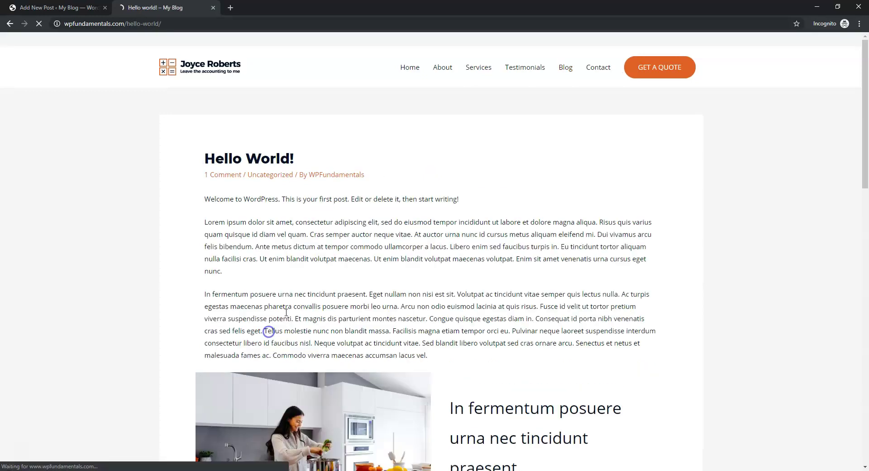
{"action": "scroll", "coordinate": [494, 275], "scroll_direction": "down", "scroll_amount": 3}
{"action": "scroll", "coordinate": [489, 275], "scroll_direction": "down", "scroll_amount": 5}
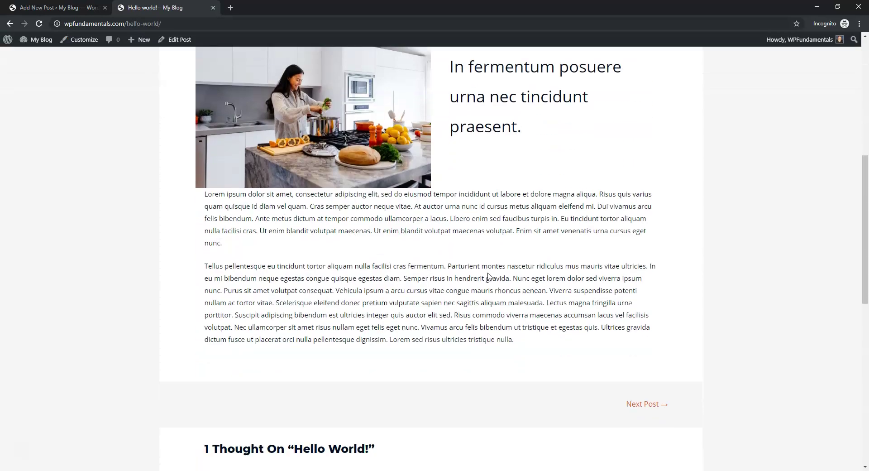
{"action": "scroll", "coordinate": [489, 276], "scroll_direction": "down", "scroll_amount": 5}
{"action": "scroll", "coordinate": [464, 277], "scroll_direction": "down", "scroll_amount": 2}
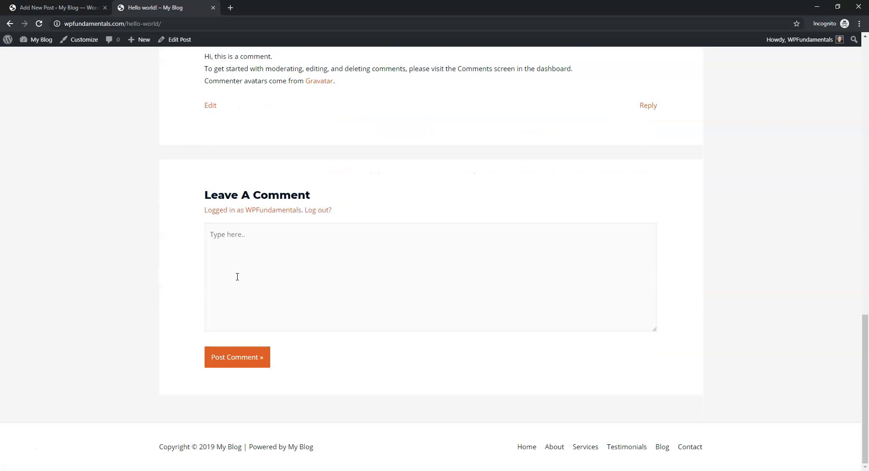
{"action": "scroll", "coordinate": [237, 276], "scroll_direction": "up", "scroll_amount": 12}
{"action": "scroll", "coordinate": [272, 267], "scroll_direction": "up", "scroll_amount": 3}
{"action": "scroll", "coordinate": [326, 283], "scroll_direction": "down", "scroll_amount": 6}
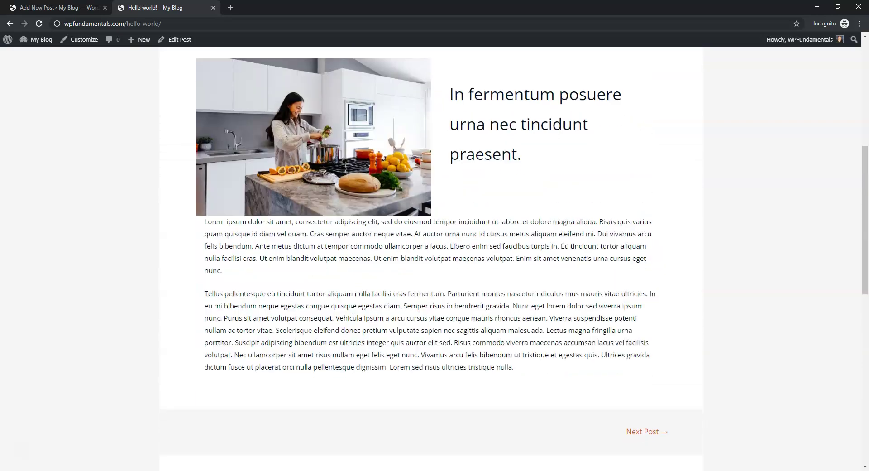
{"action": "scroll", "coordinate": [500, 212], "scroll_direction": "up", "scroll_amount": 6}
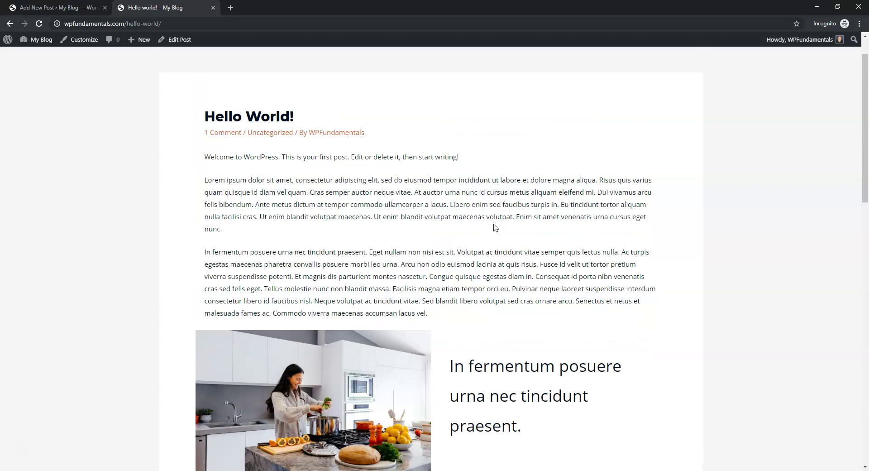
Step: Search Plugins > Add New for 'social pug' and install Social Sharing Buttons – Social Pug
{"action": "left_click", "coordinate": [38, 4]}
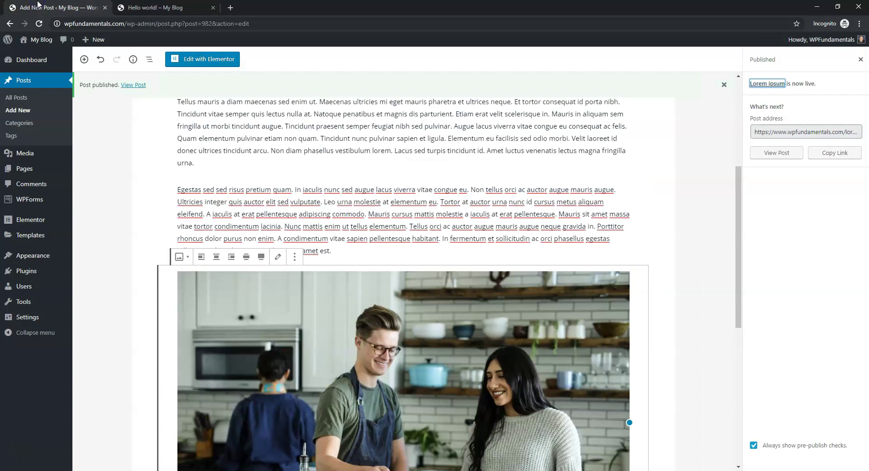
{"action": "left_click", "coordinate": [30, 271]}
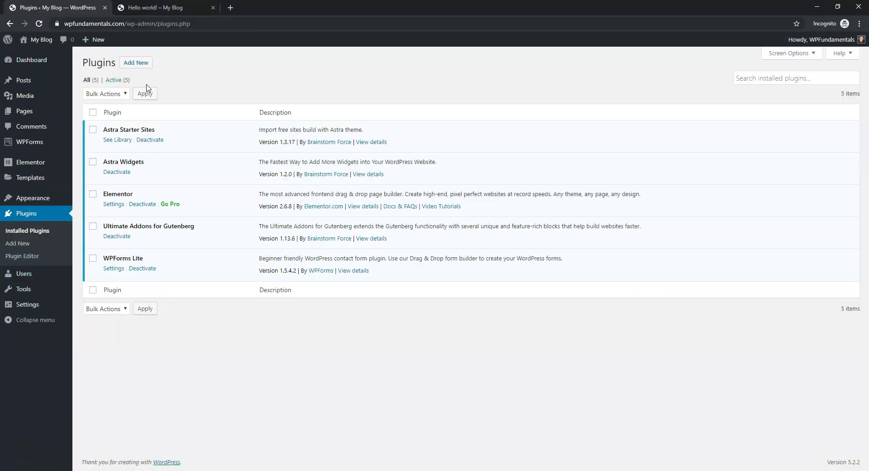
{"action": "left_click", "coordinate": [138, 67]}
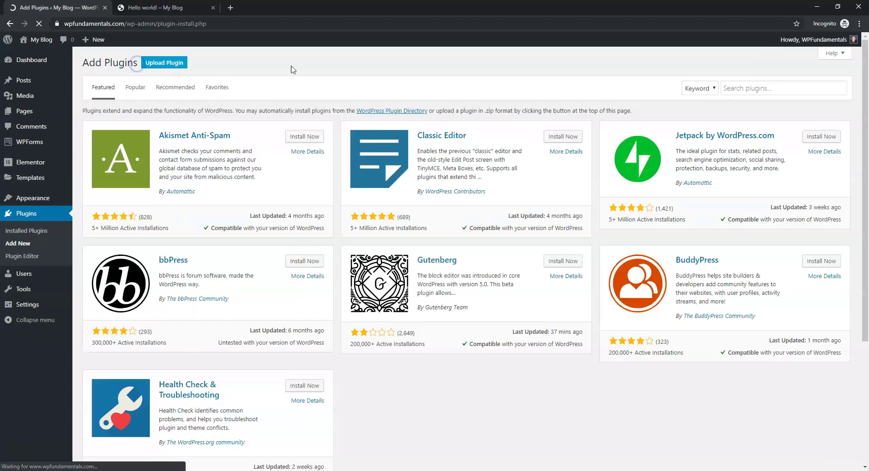
{"action": "left_click", "coordinate": [774, 88]}
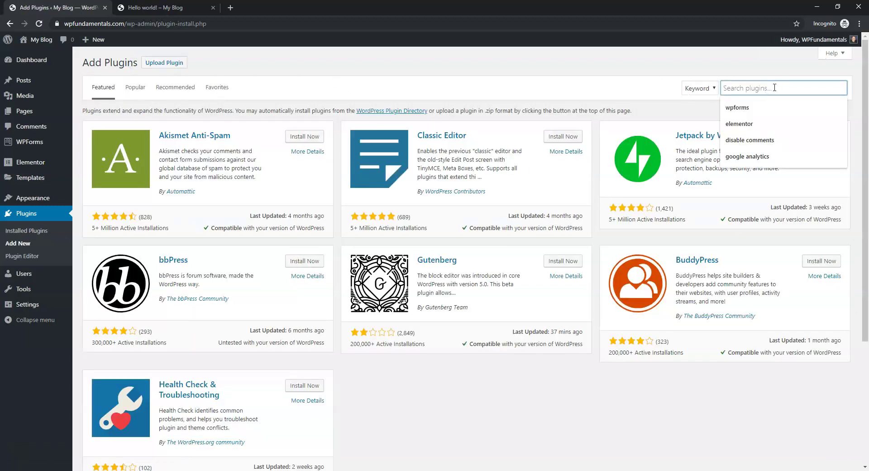
{"action": "type", "text": "social pug"}
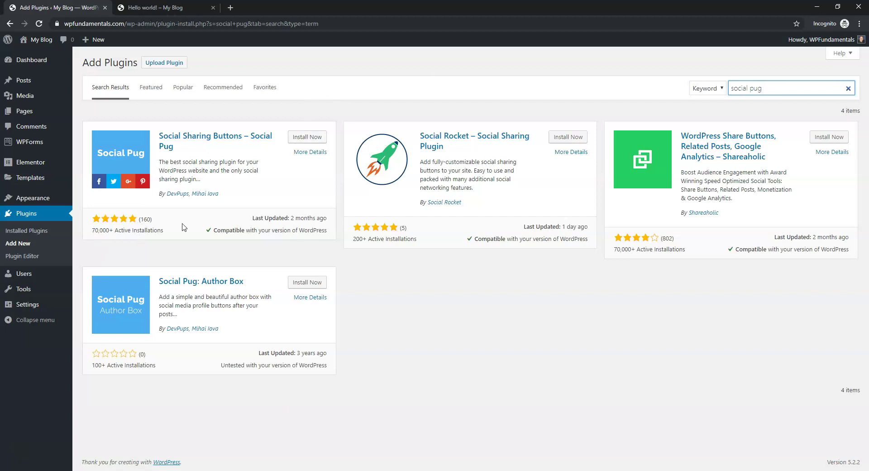
{"action": "left_click", "coordinate": [298, 139]}
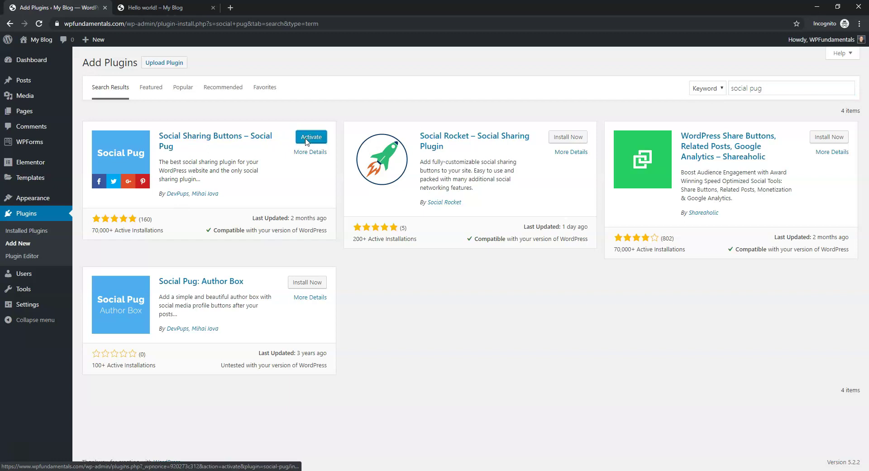
Step: Activate Social Pug and dismiss its Facebook notification and thank-you notice
{"action": "left_click", "coordinate": [303, 137]}
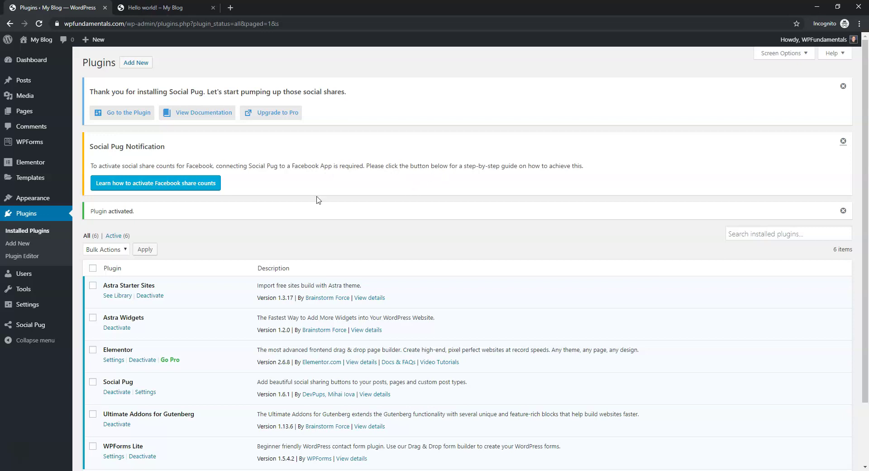
{"action": "left_click", "coordinate": [843, 141]}
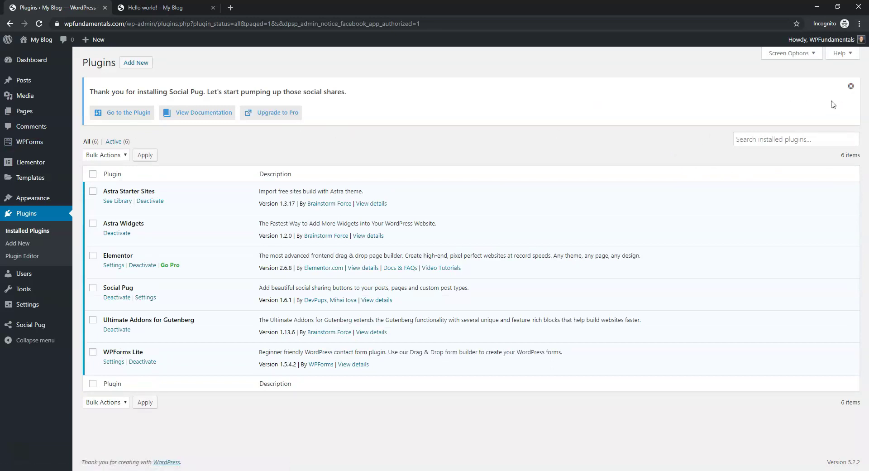
{"action": "left_click", "coordinate": [850, 89]}
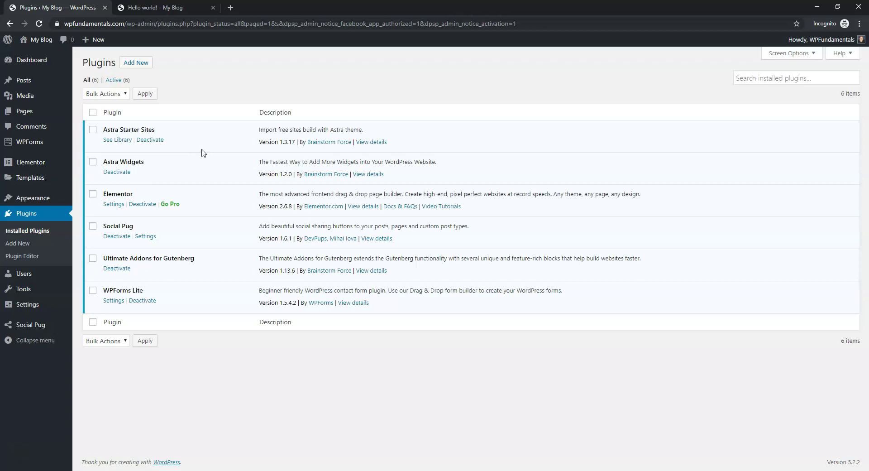
Step: Open the Social Pug toolkit, then reload Hello World! to view the new share buttons
{"action": "left_click", "coordinate": [32, 327]}
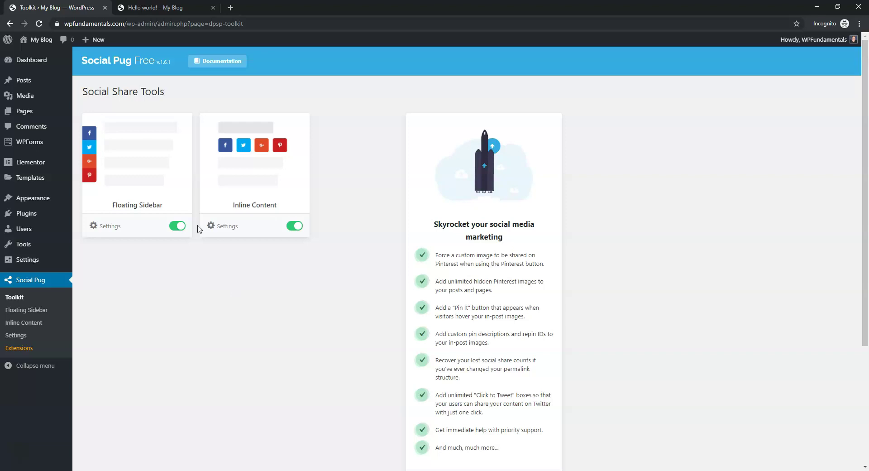
{"action": "left_click", "coordinate": [181, 8]}
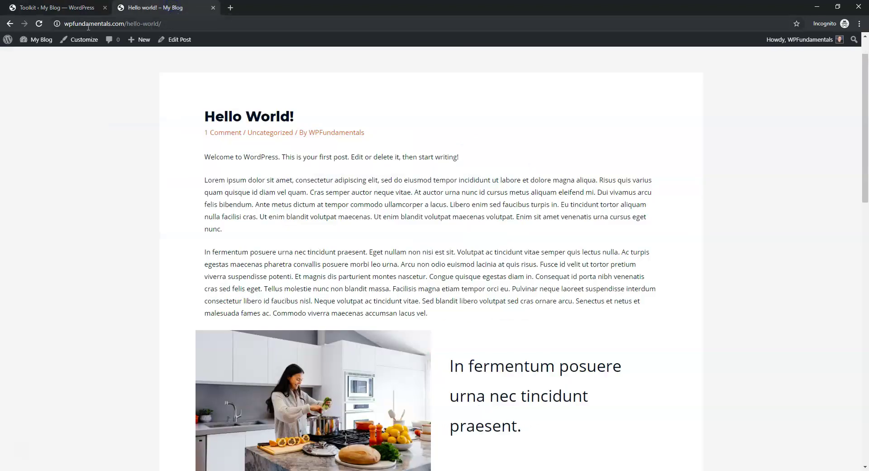
{"action": "left_click", "coordinate": [39, 23]}
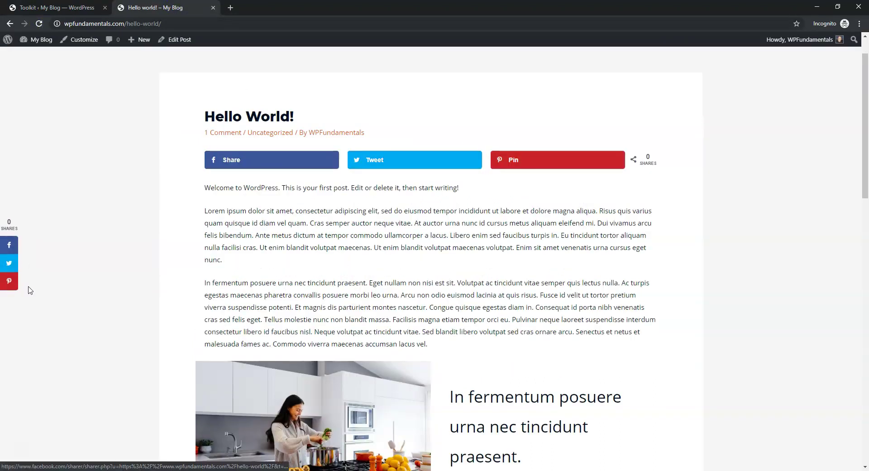
{"action": "scroll", "coordinate": [524, 273], "scroll_direction": "down", "scroll_amount": 2}
{"action": "scroll", "coordinate": [520, 281], "scroll_direction": "down", "scroll_amount": 10}
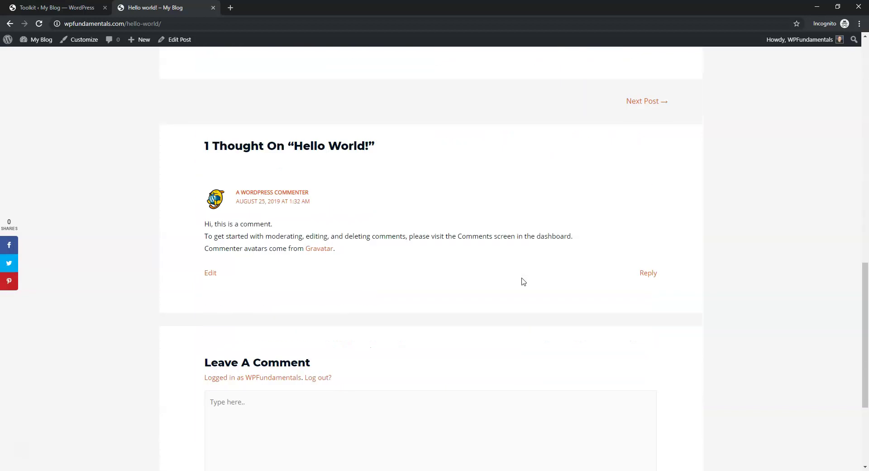
{"action": "scroll", "coordinate": [524, 281], "scroll_direction": "up", "scroll_amount": 8}
{"action": "scroll", "coordinate": [518, 278], "scroll_direction": "up", "scroll_amount": 4}
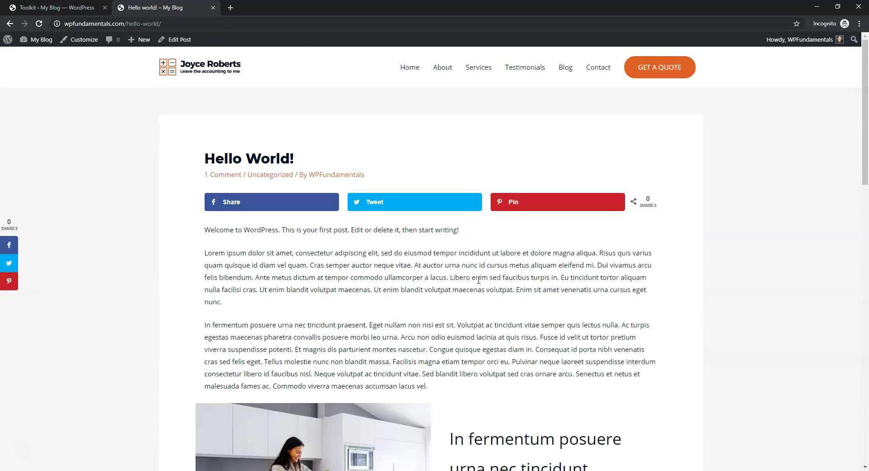
Step: Switch between the post and toolkit tabs, ending on the Social Pug admin tab
{"action": "left_click", "coordinate": [54, 7]}
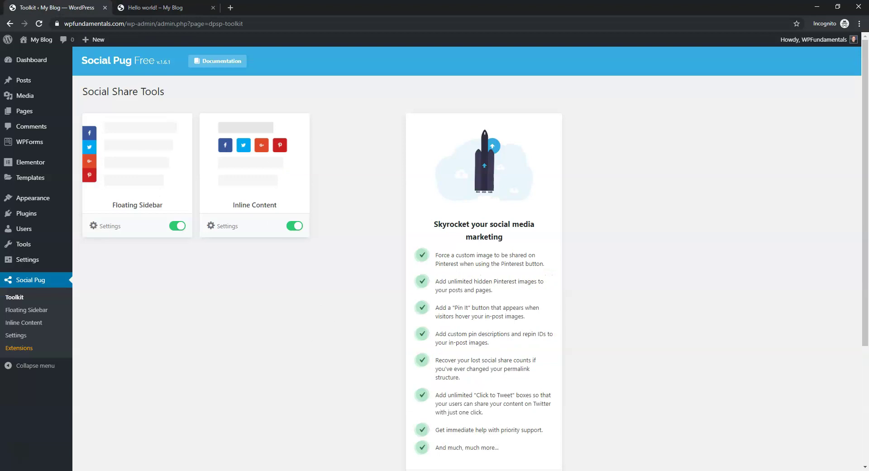
{"action": "left_click", "coordinate": [171, 7]}
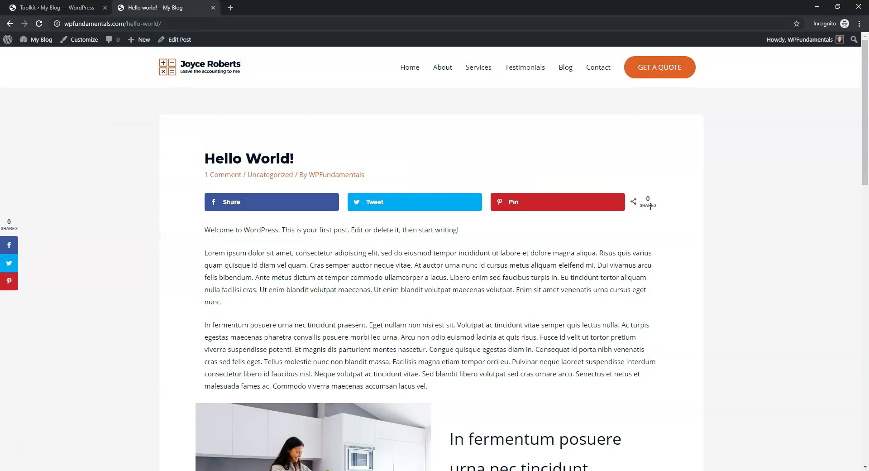
{"action": "left_click", "coordinate": [39, 8]}
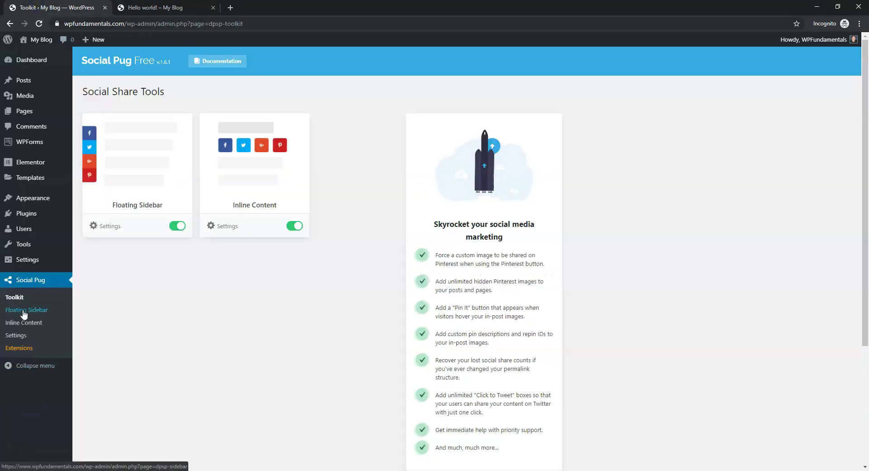
Step: Set the Floating Sidebar buttons position to Right, save, and reload the Hello World! post
{"action": "left_click", "coordinate": [46, 310]}
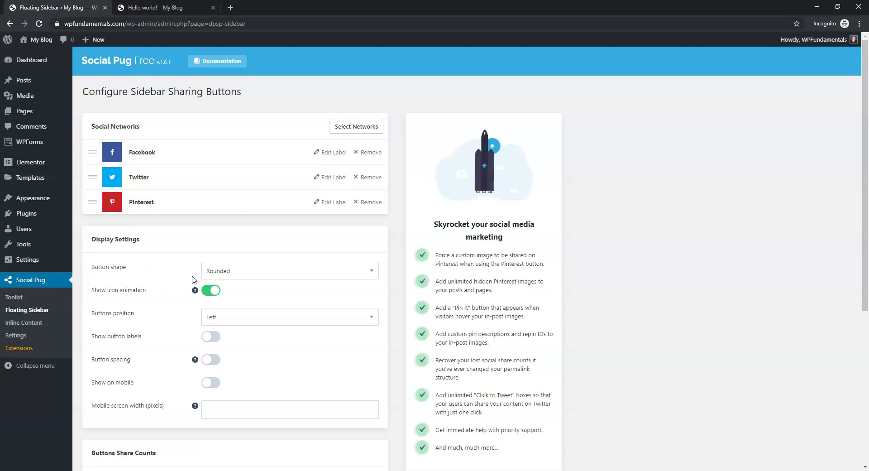
{"action": "scroll", "coordinate": [204, 277], "scroll_direction": "down", "scroll_amount": 2}
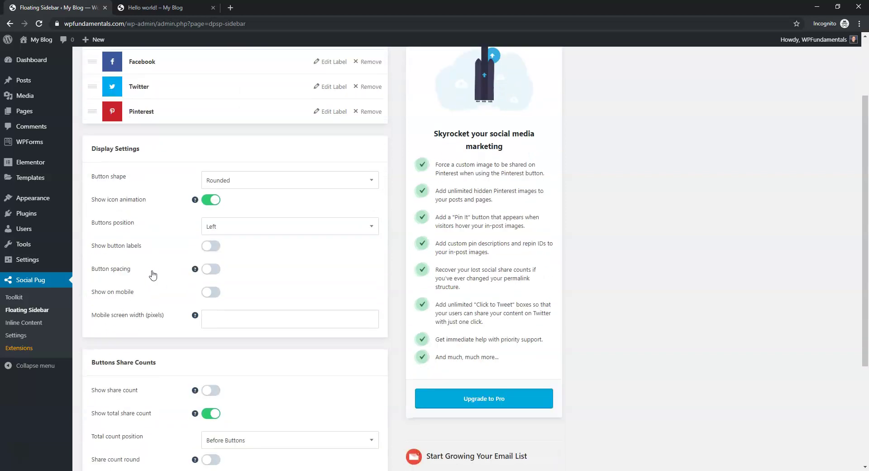
{"action": "left_click", "coordinate": [243, 232]}
{"action": "left_click", "coordinate": [239, 255]}
{"action": "scroll", "coordinate": [306, 321], "scroll_direction": "down", "scroll_amount": 3}
{"action": "left_click", "coordinate": [113, 424]}
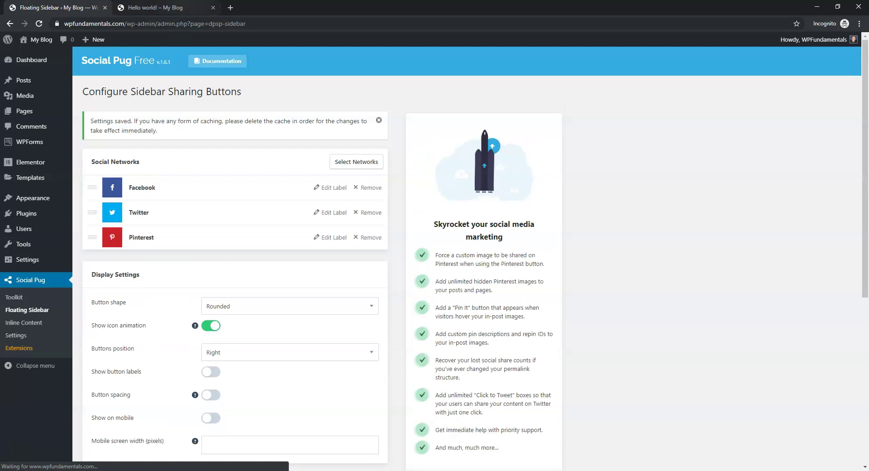
{"action": "left_click", "coordinate": [153, 7]}
{"action": "left_click", "coordinate": [39, 26]}
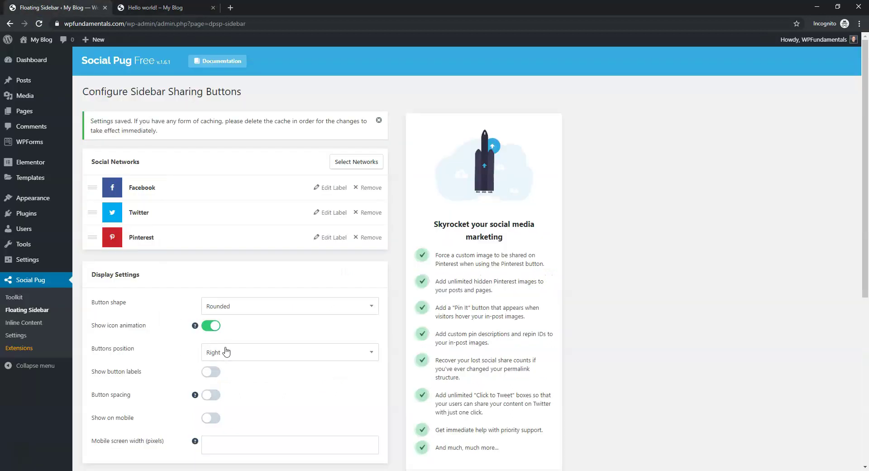
Step: Set the sidebar position back to Left, turn off Show total share count, and save
{"action": "left_click", "coordinate": [226, 352]}
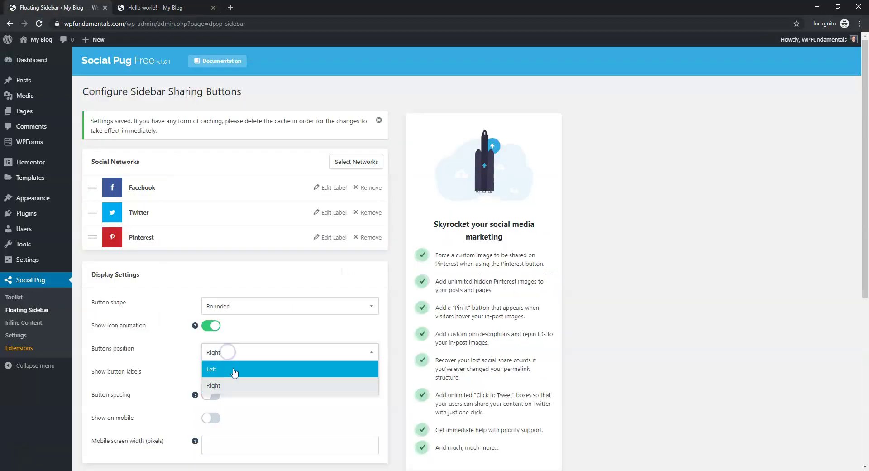
{"action": "left_click", "coordinate": [234, 372]}
{"action": "scroll", "coordinate": [294, 360], "scroll_direction": "down", "scroll_amount": 3}
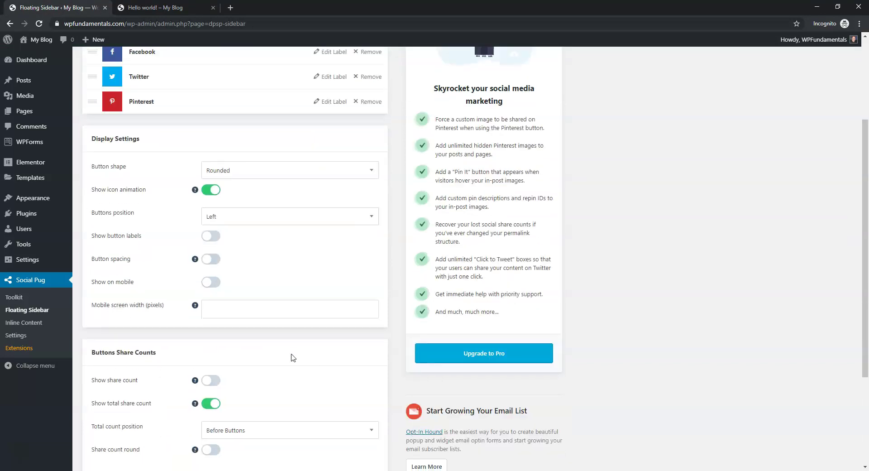
{"action": "scroll", "coordinate": [293, 358], "scroll_direction": "down", "scroll_amount": 1}
{"action": "scroll", "coordinate": [290, 343], "scroll_direction": "down", "scroll_amount": 1}
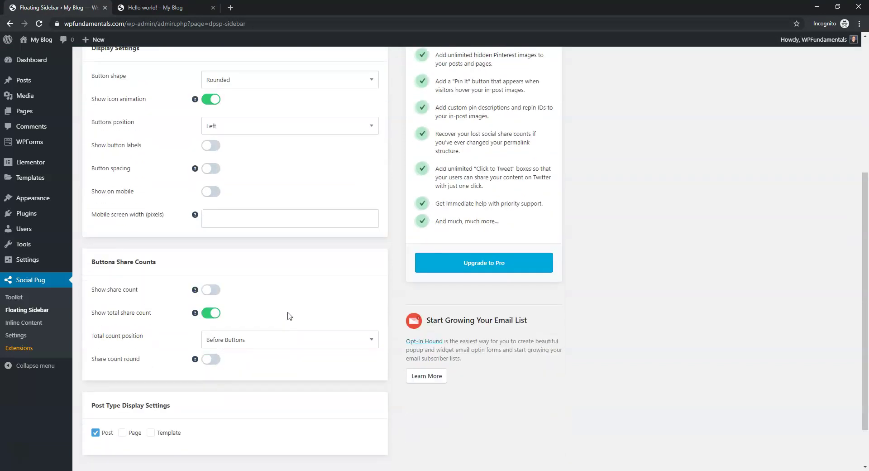
{"action": "scroll", "coordinate": [289, 318], "scroll_direction": "down", "scroll_amount": 1}
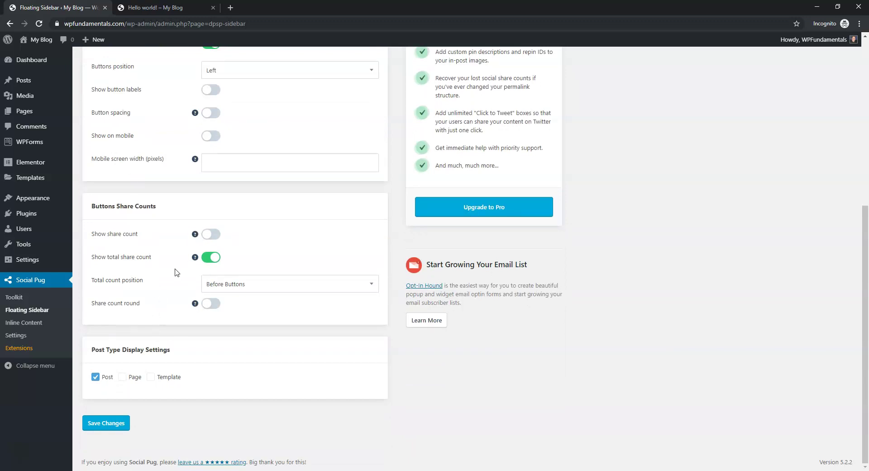
{"action": "left_click", "coordinate": [210, 258]}
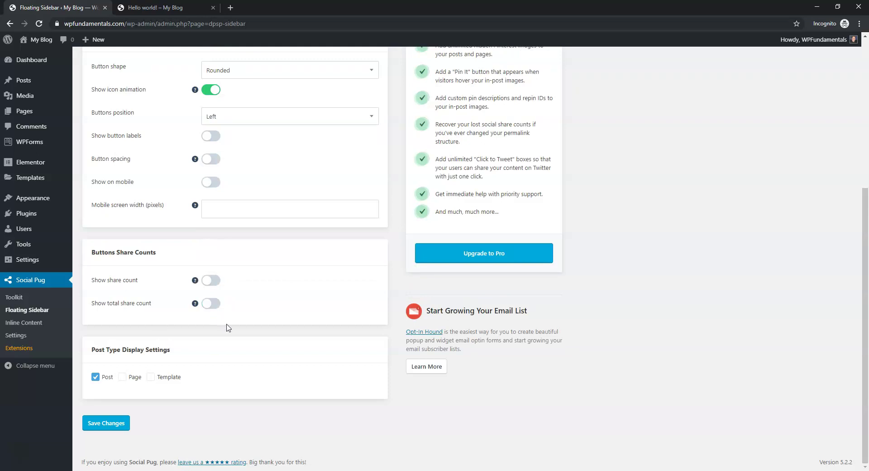
{"action": "left_click", "coordinate": [110, 422]}
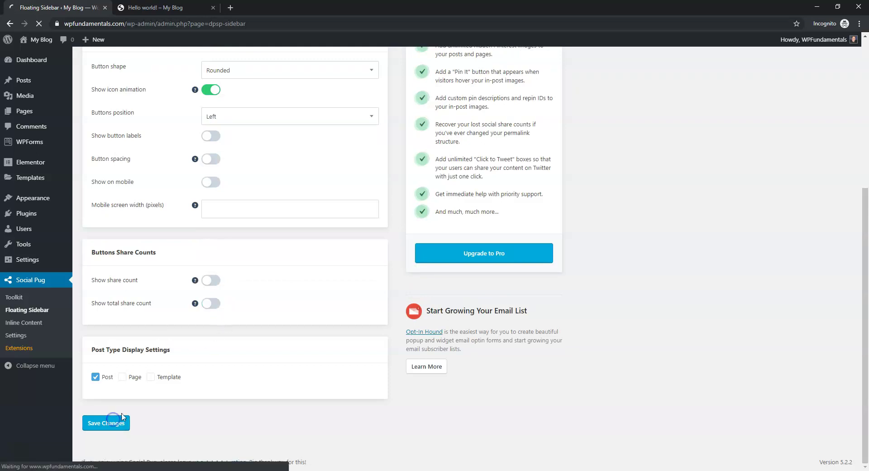
{"action": "scroll", "coordinate": [126, 384], "scroll_direction": "down", "scroll_amount": 5}
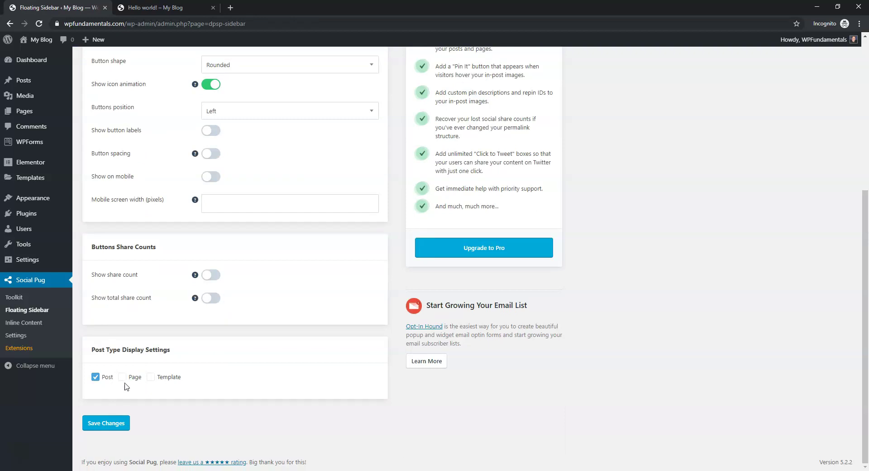
{"action": "left_click", "coordinate": [122, 5]}
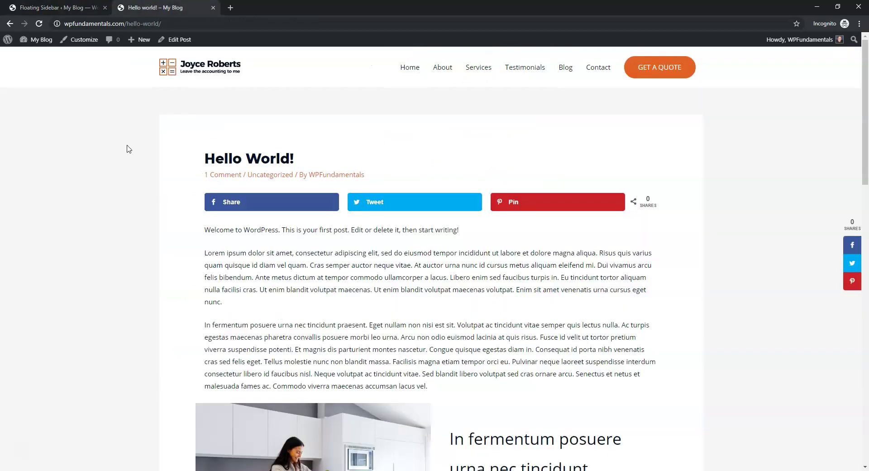
Step: Reload Hello World! to confirm a left sidebar with three buttons and no count
{"action": "left_click", "coordinate": [39, 25]}
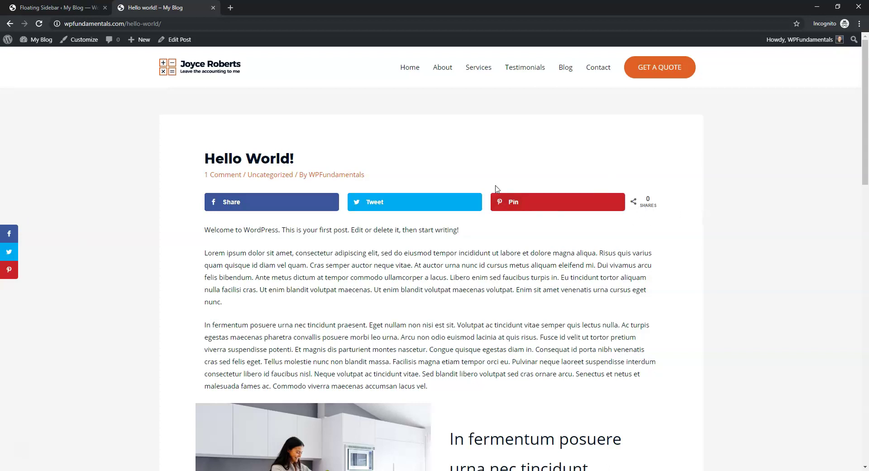
{"action": "left_click", "coordinate": [50, 7]}
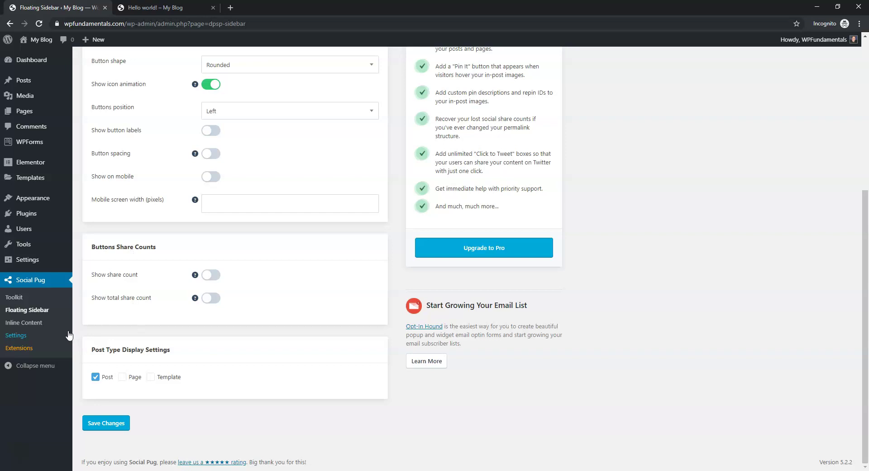
Step: Turn off Show total share count in Inline Content settings and save the changes
{"action": "left_click", "coordinate": [26, 323]}
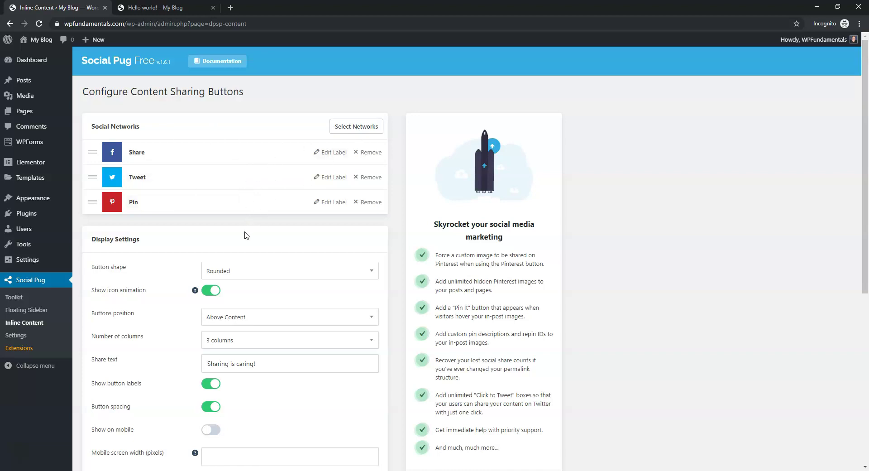
{"action": "scroll", "coordinate": [253, 219], "scroll_direction": "down", "scroll_amount": 2}
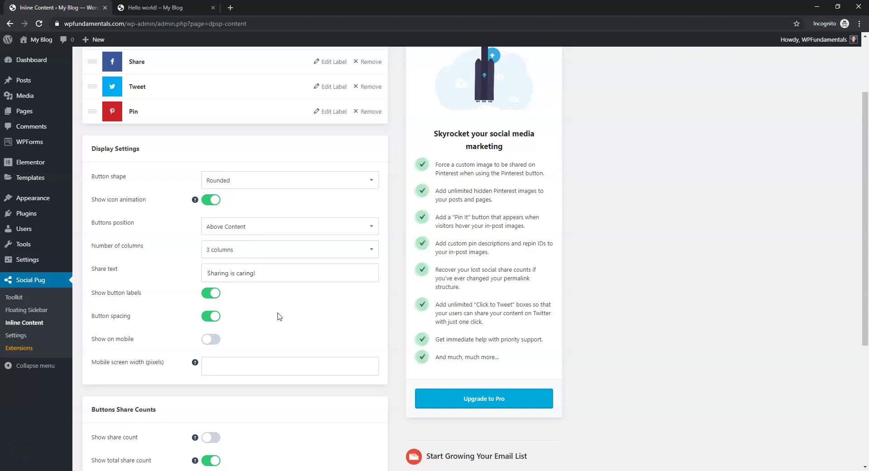
{"action": "scroll", "coordinate": [279, 316], "scroll_direction": "down", "scroll_amount": 2}
{"action": "scroll", "coordinate": [295, 320], "scroll_direction": "down", "scroll_amount": 2}
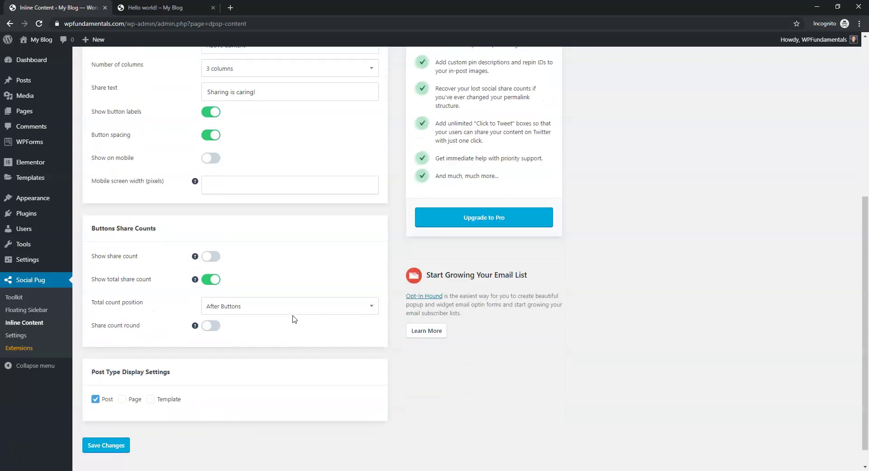
{"action": "scroll", "coordinate": [295, 319], "scroll_direction": "down", "scroll_amount": 1}
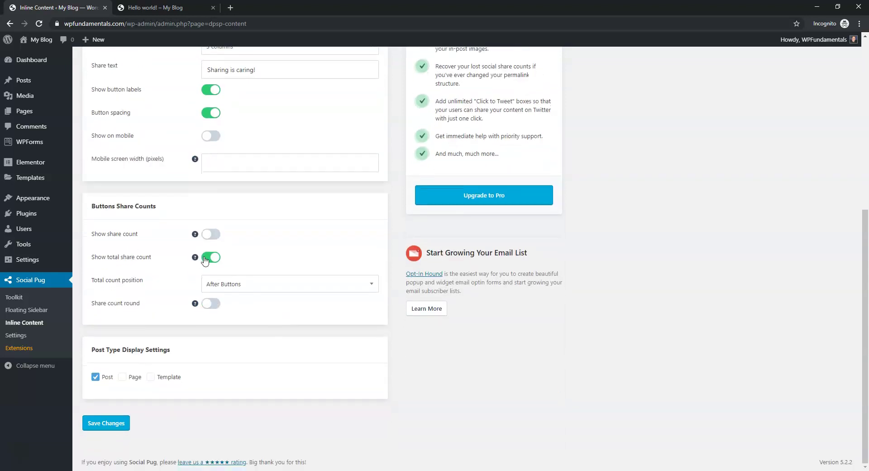
{"action": "left_click", "coordinate": [208, 256]}
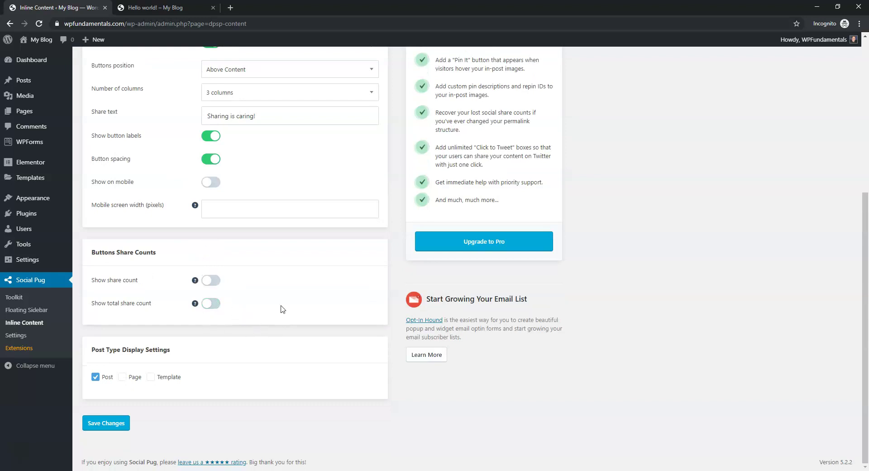
{"action": "left_click", "coordinate": [121, 427]}
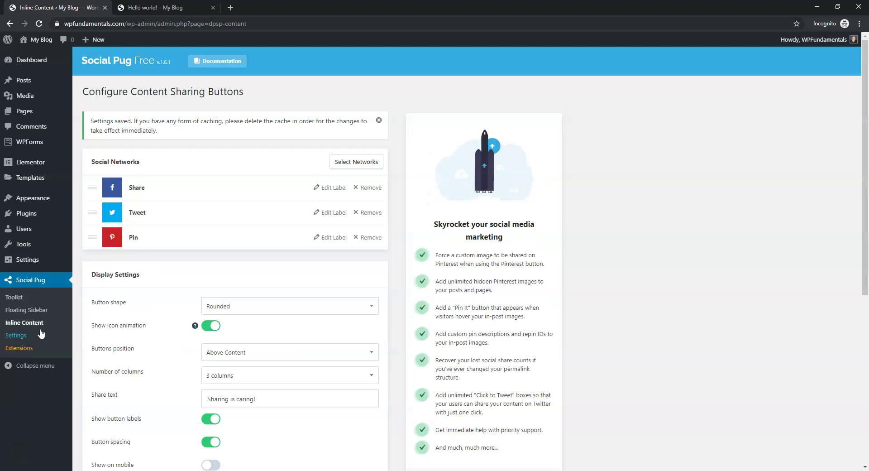
{"action": "left_click", "coordinate": [15, 336]}
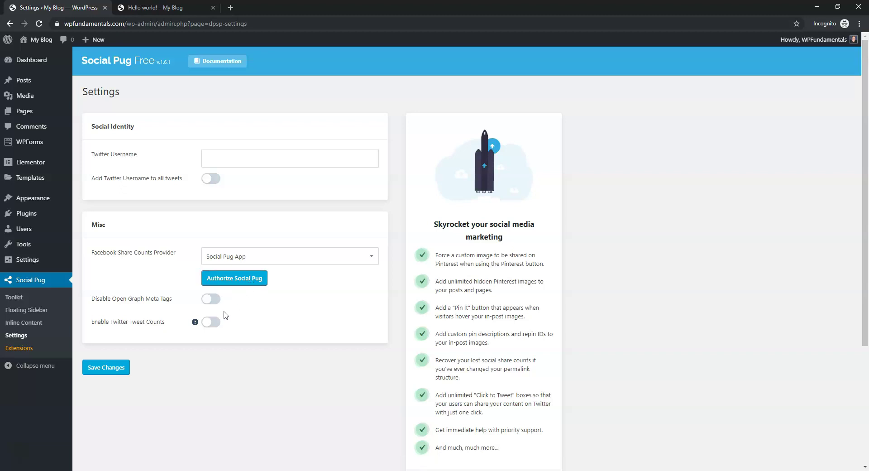
Step: Open the Inline Content page listing the Share, Tweet and Pin networks
{"action": "left_click", "coordinate": [34, 325]}
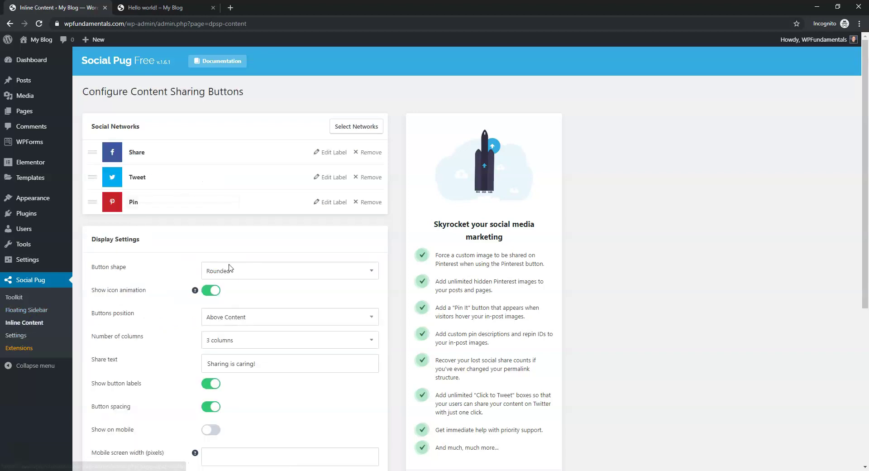
Step: Set the inline Buttons position to Above and Below and save the settings
{"action": "scroll", "coordinate": [172, 343], "scroll_direction": "down", "scroll_amount": 2}
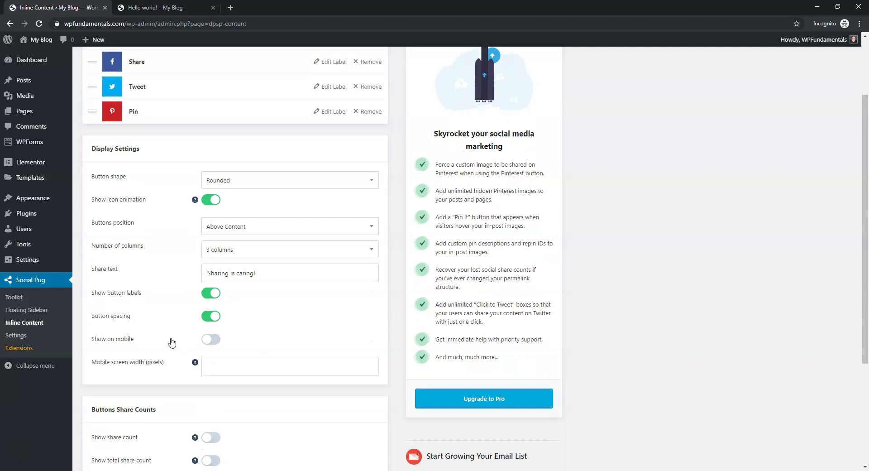
{"action": "left_click", "coordinate": [257, 228]}
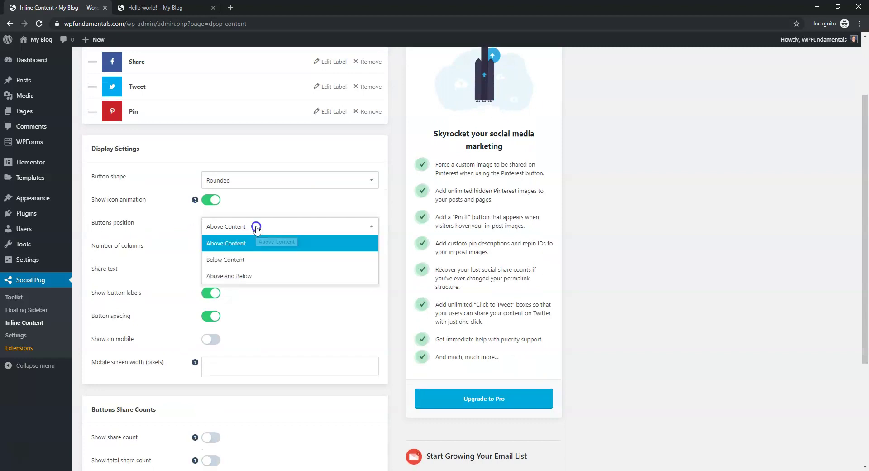
{"action": "left_click", "coordinate": [250, 260]}
{"action": "left_click", "coordinate": [254, 228]}
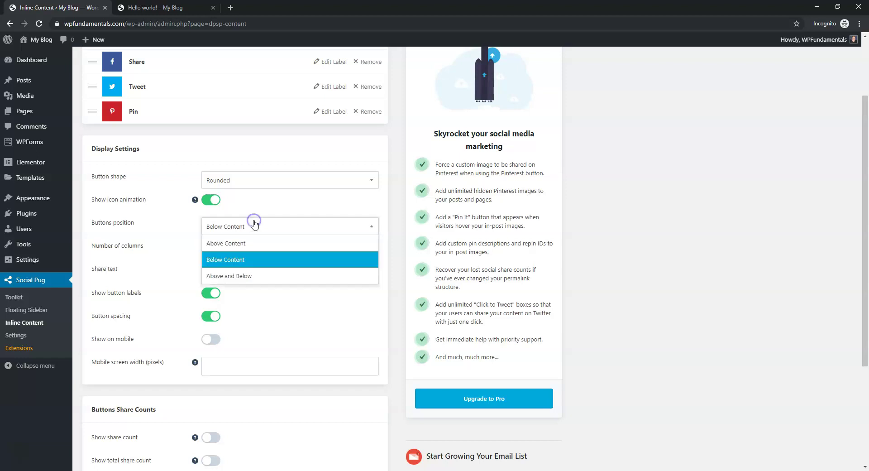
{"action": "left_click", "coordinate": [255, 277]}
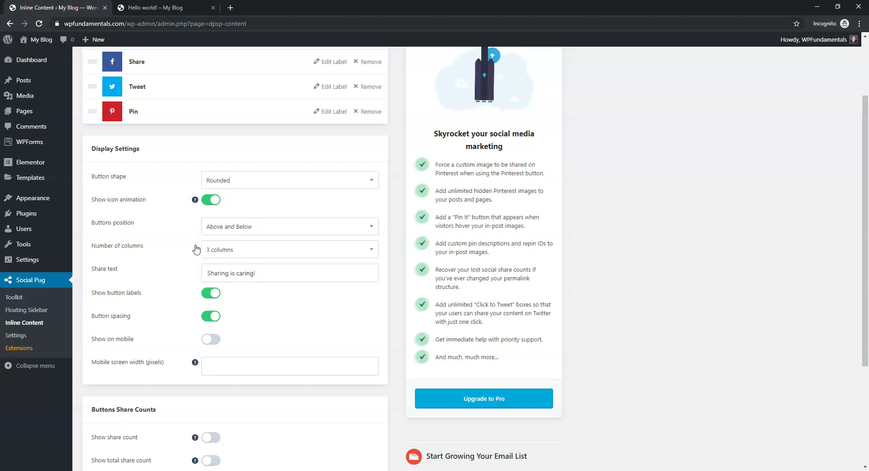
{"action": "scroll", "coordinate": [175, 265], "scroll_direction": "down", "scroll_amount": 3}
{"action": "scroll", "coordinate": [175, 265], "scroll_direction": "down", "scroll_amount": 1}
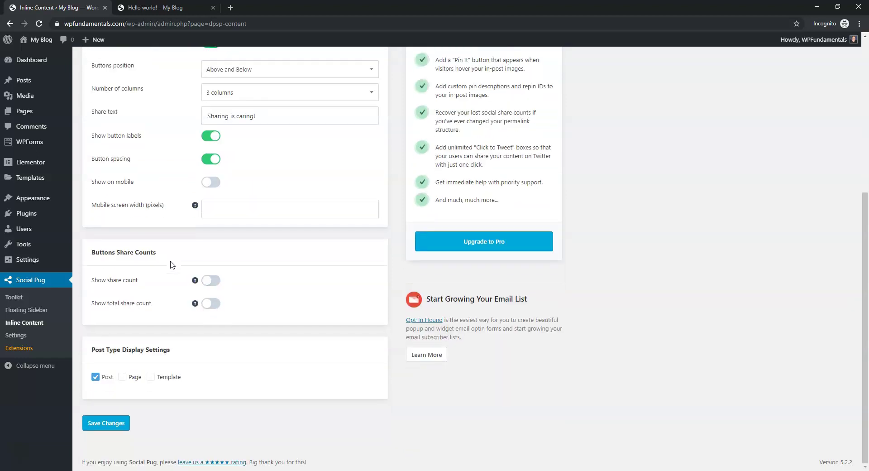
{"action": "left_click", "coordinate": [105, 424]}
Step: Reload the Hello world! post and check for Share, Tweet and Pin buttons above and below it
{"action": "left_click", "coordinate": [154, 7]}
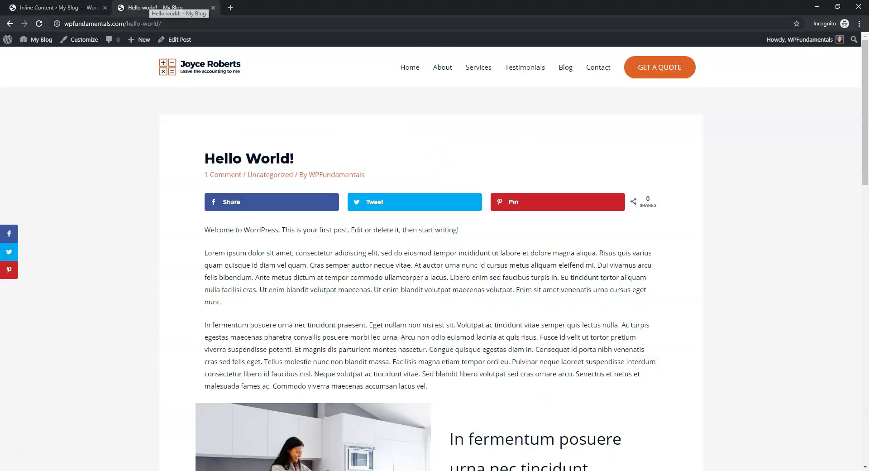
{"action": "left_click", "coordinate": [39, 24]}
{"action": "scroll", "coordinate": [425, 183], "scroll_direction": "down", "scroll_amount": 1}
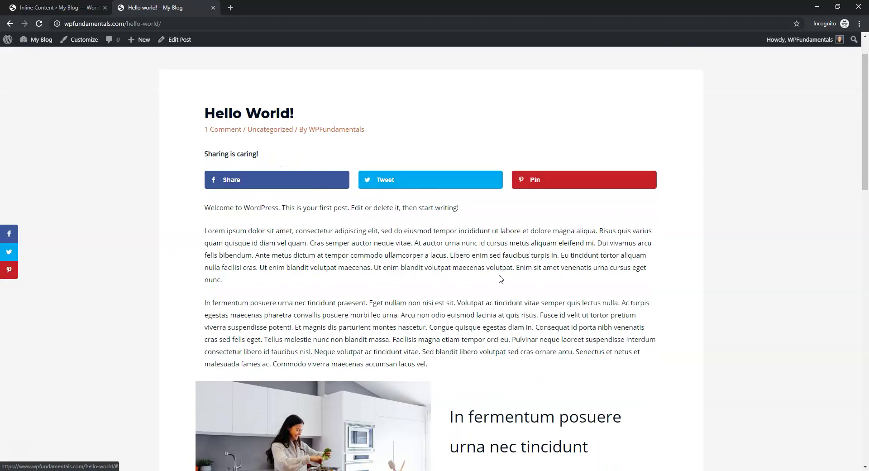
{"action": "scroll", "coordinate": [502, 279], "scroll_direction": "down", "scroll_amount": 10}
{"action": "scroll", "coordinate": [248, 280], "scroll_direction": "down", "scroll_amount": 4}
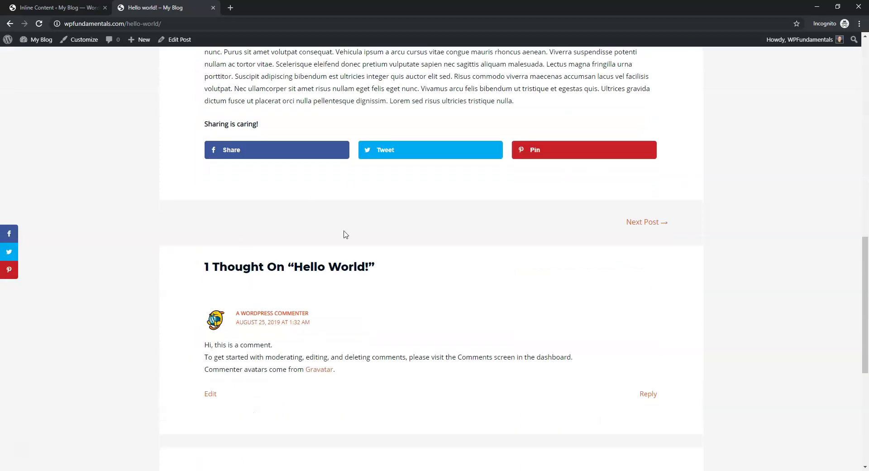
{"action": "scroll", "coordinate": [345, 231], "scroll_direction": "up", "scroll_amount": 4}
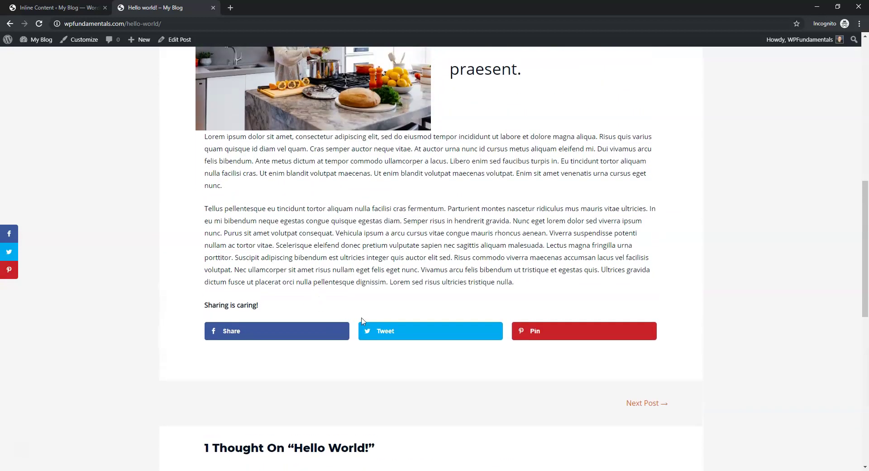
{"action": "scroll", "coordinate": [389, 291], "scroll_direction": "up", "scroll_amount": 5}
{"action": "scroll", "coordinate": [393, 247], "scroll_direction": "up", "scroll_amount": 2}
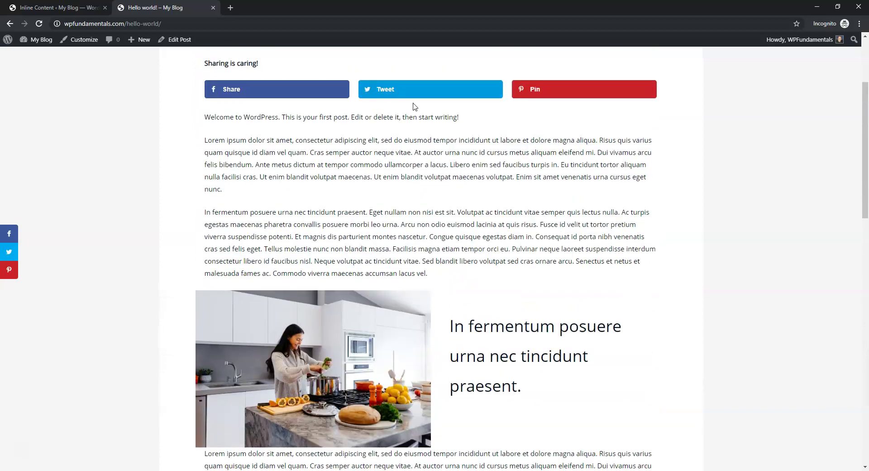
Step: Recheck the button row below the post, then return to the Inline Content settings
{"action": "scroll", "coordinate": [476, 340], "scroll_direction": "down", "scroll_amount": 3}
{"action": "scroll", "coordinate": [371, 359], "scroll_direction": "down", "scroll_amount": 1}
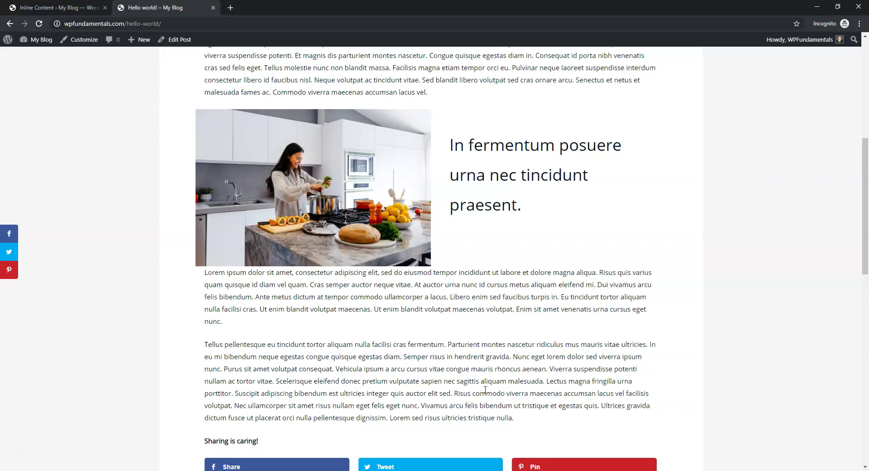
{"action": "scroll", "coordinate": [475, 399], "scroll_direction": "down", "scroll_amount": 1}
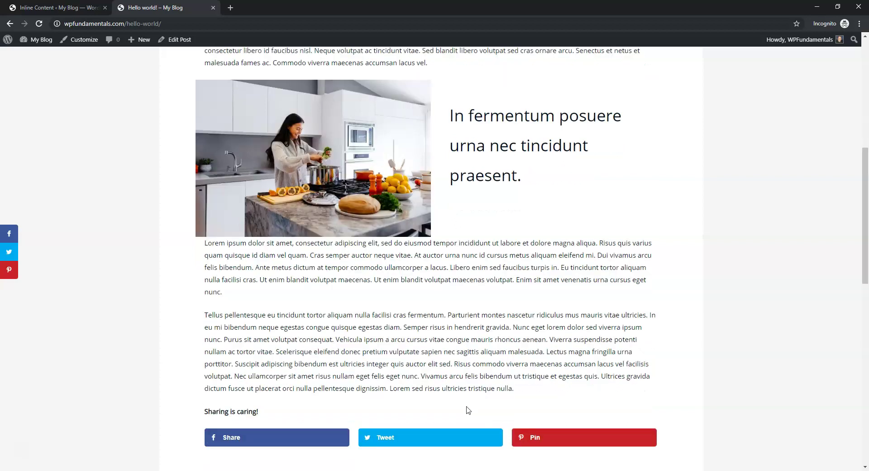
{"action": "scroll", "coordinate": [498, 385], "scroll_direction": "up", "scroll_amount": 2}
{"action": "scroll", "coordinate": [476, 324], "scroll_direction": "up", "scroll_amount": 6}
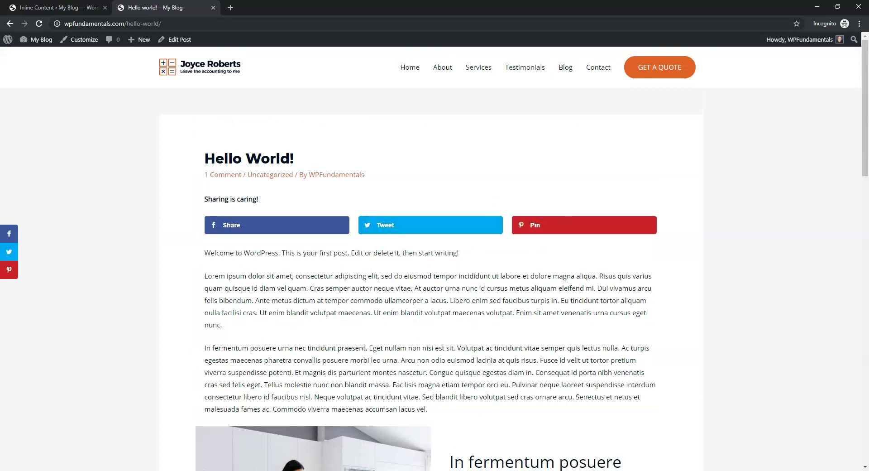
{"action": "key", "text": "ctrl+shift+Tab"}
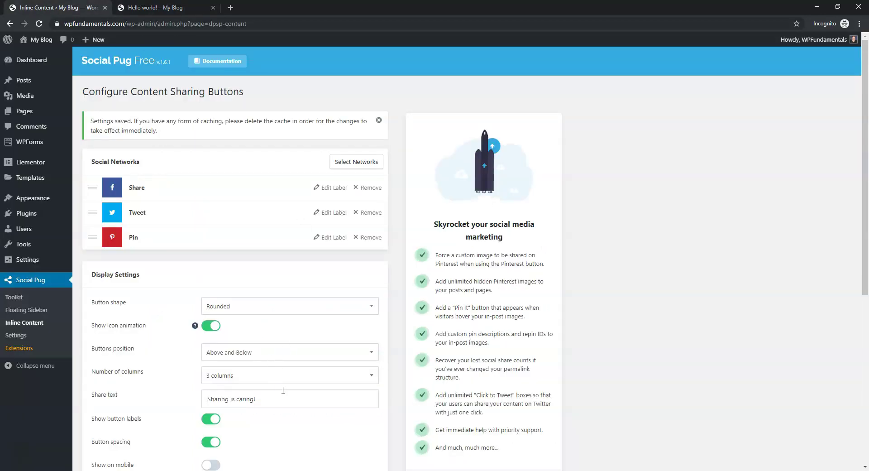
Step: Set the inline Buttons position to Below Content, save, and return to the Hello world! post
{"action": "left_click", "coordinate": [283, 350]}
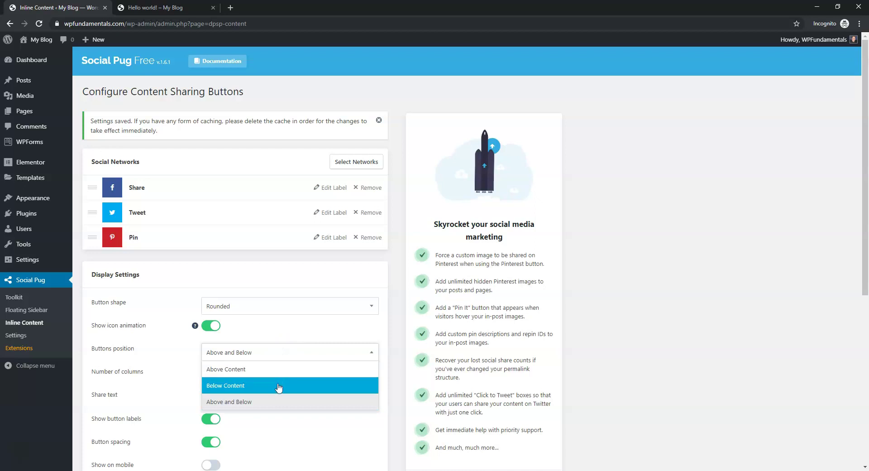
{"action": "left_click", "coordinate": [278, 390]}
{"action": "scroll", "coordinate": [278, 390], "scroll_direction": "down", "scroll_amount": 4}
{"action": "scroll", "coordinate": [276, 388], "scroll_direction": "down", "scroll_amount": 2}
{"action": "left_click", "coordinate": [122, 435]}
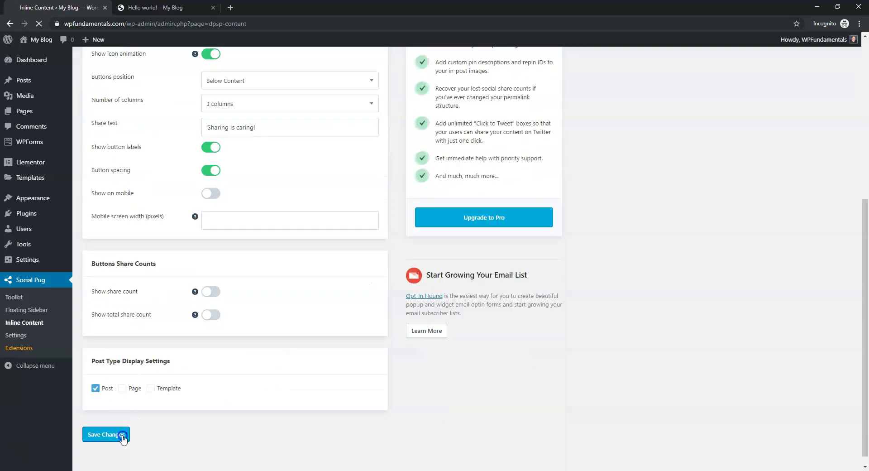
{"action": "left_click", "coordinate": [154, 7]}
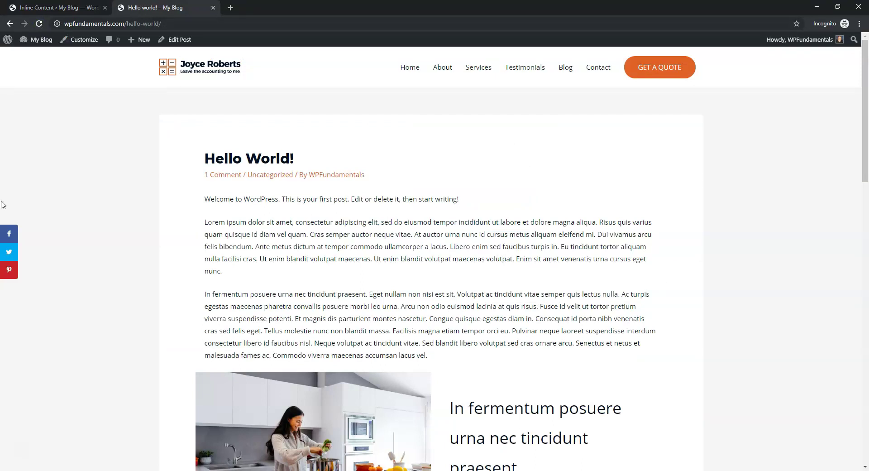
{"action": "scroll", "coordinate": [110, 237], "scroll_direction": "down", "scroll_amount": 6}
{"action": "scroll", "coordinate": [126, 251], "scroll_direction": "down", "scroll_amount": 1}
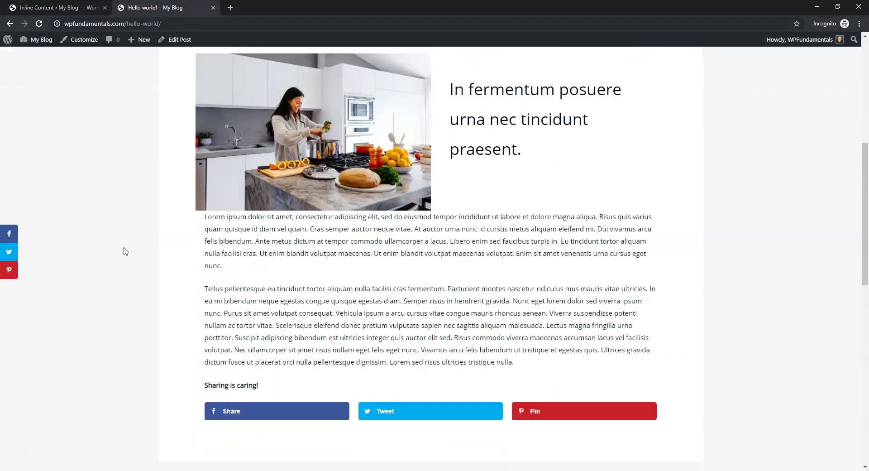
{"action": "scroll", "coordinate": [126, 252], "scroll_direction": "down", "scroll_amount": 4}
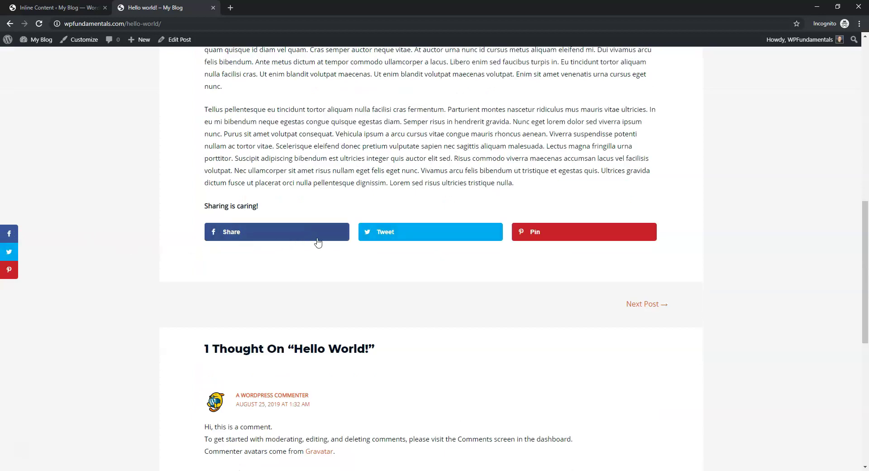